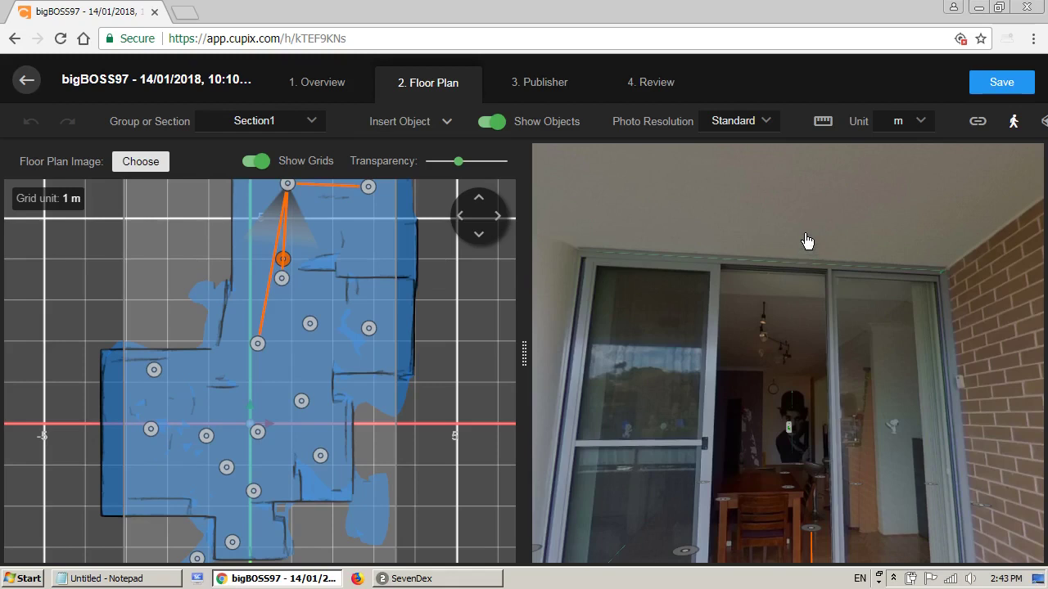
Calibrate the section's scale from the measurement line above the balcony sliding door, using a ground truth of 2.7 m
mouse_move(783, 255)
right_click(768, 260)
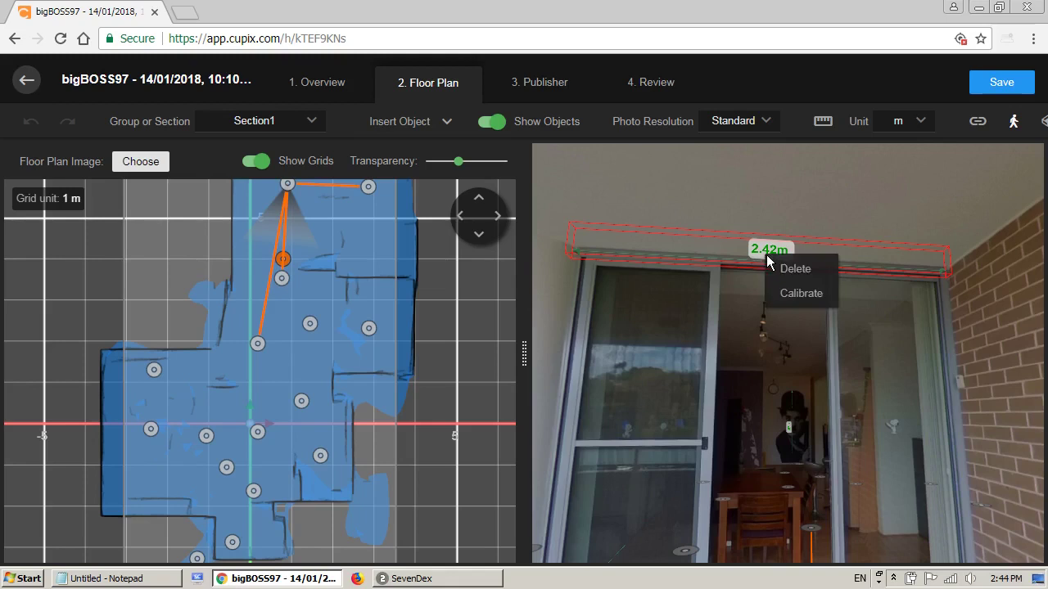
left_click(794, 293)
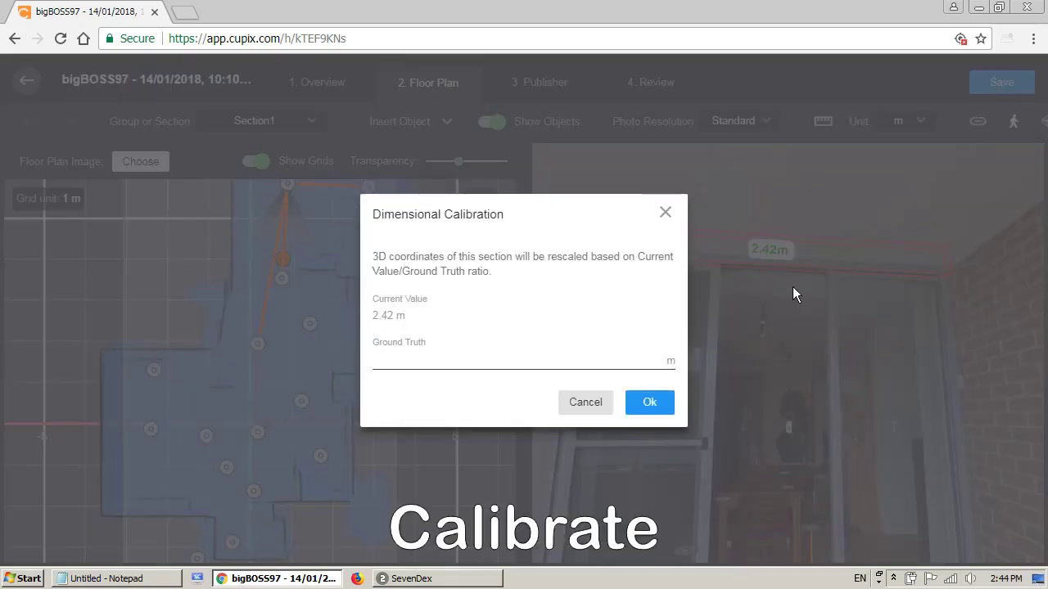
left_click(421, 365)
type("2.7")
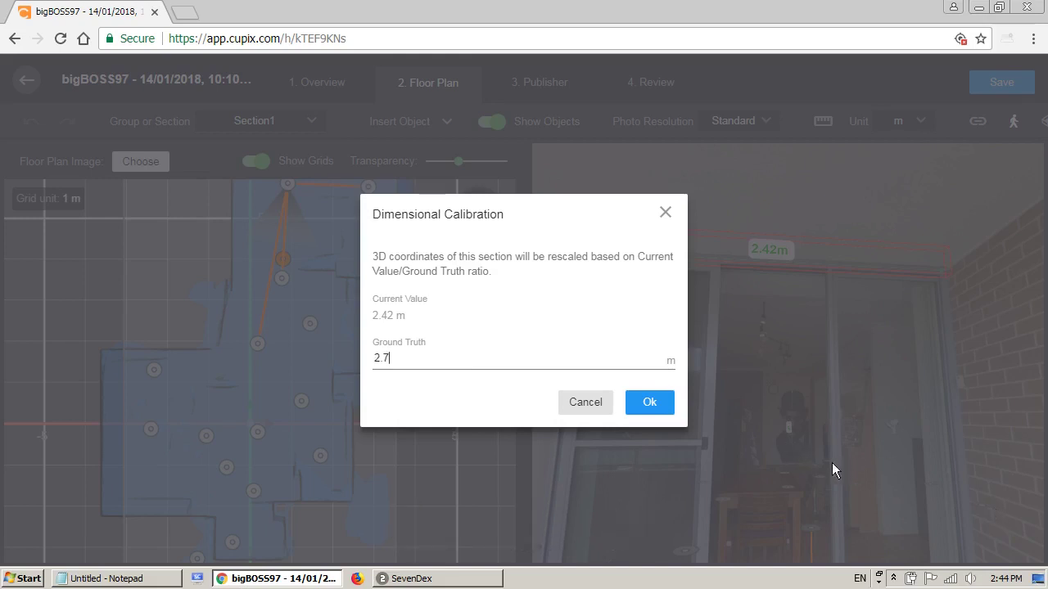
left_click(654, 404)
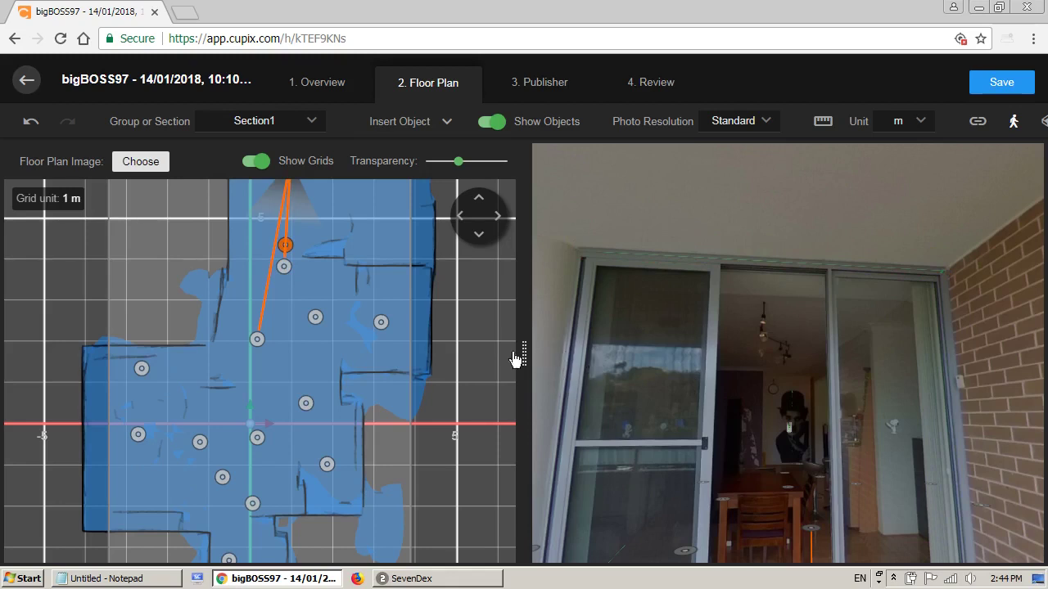
Go to the photo point facing the kitchen and compare its floor measurement line with the actual width noted in Notepad
left_click(259, 343)
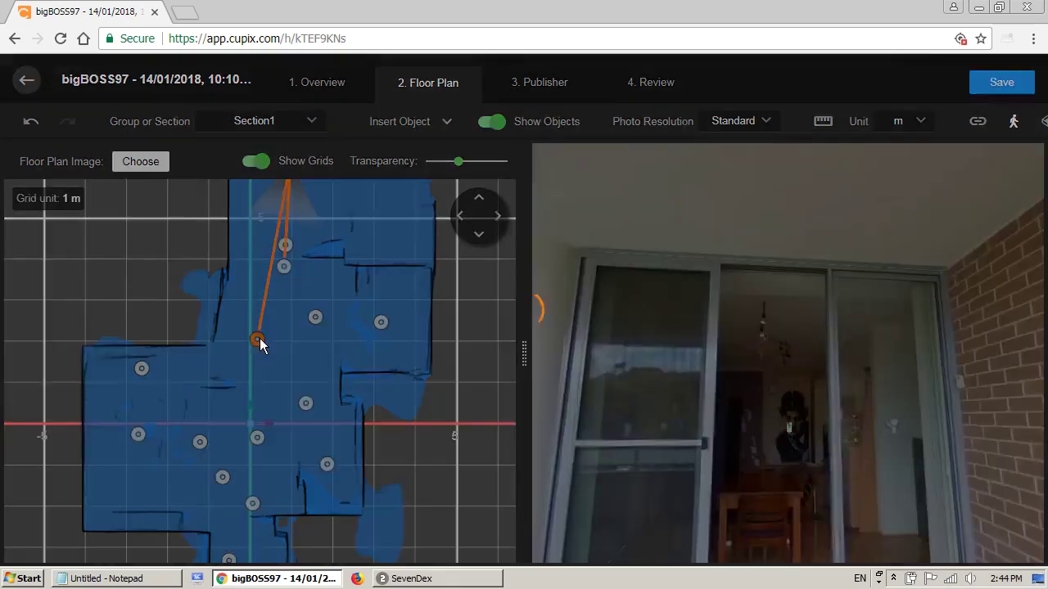
left_click(707, 486)
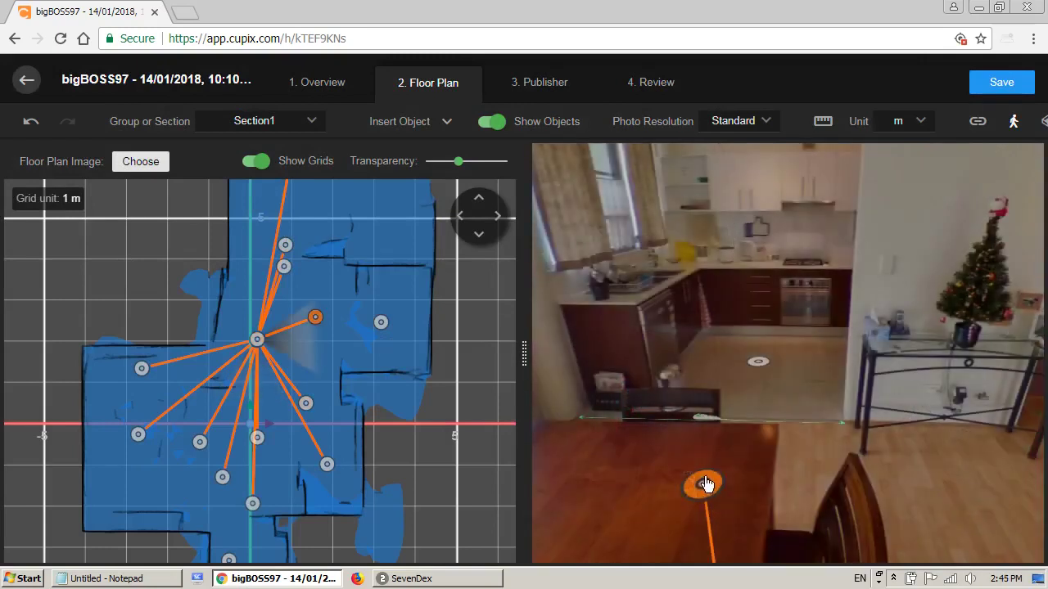
left_click(708, 485)
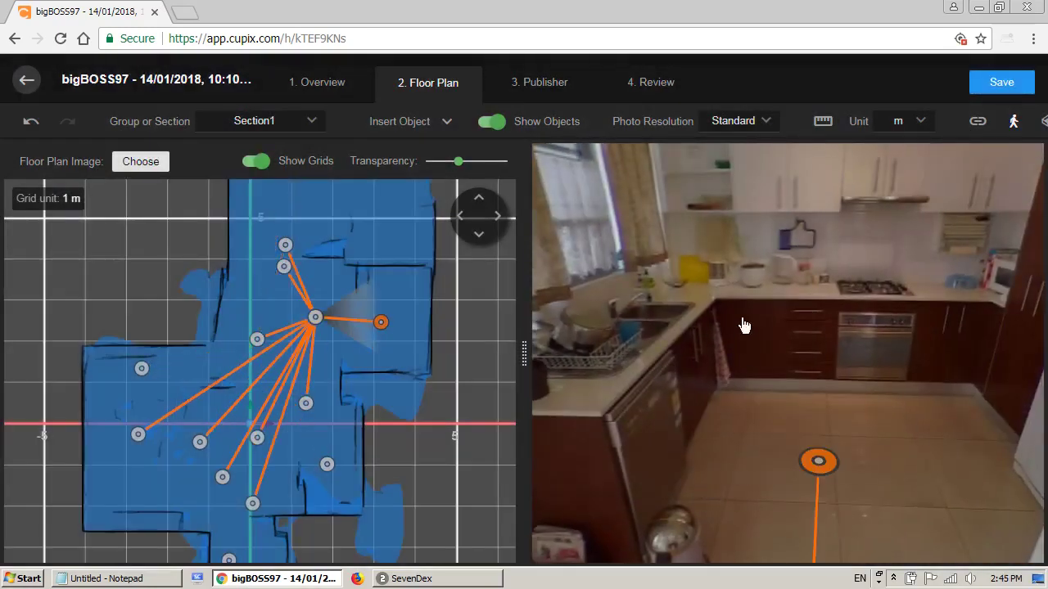
left_click_drag(743, 326, 723, 243)
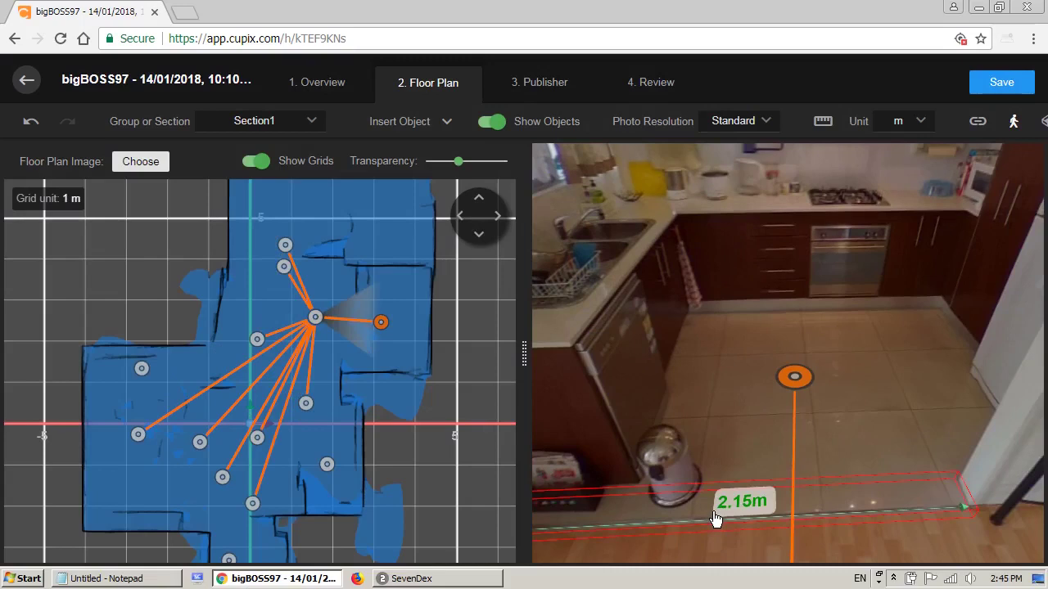
left_click(115, 578)
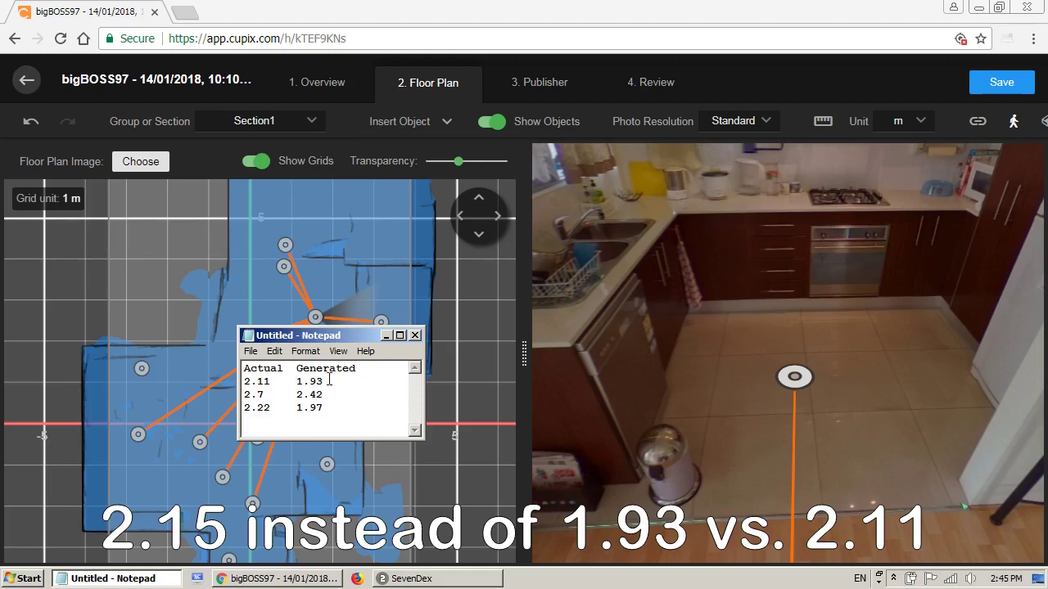
Move through the living room to the Charlie Chaplin mural and check its vertical measurement line against the noted values
left_click(1021, 354)
left_click_drag(915, 316, 624, 286)
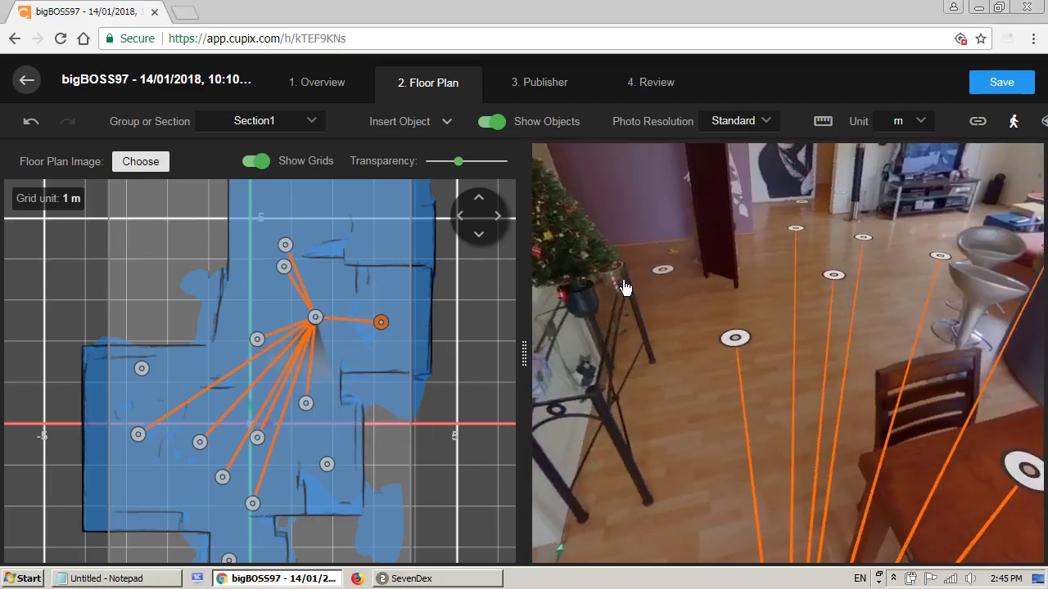
left_click(802, 230)
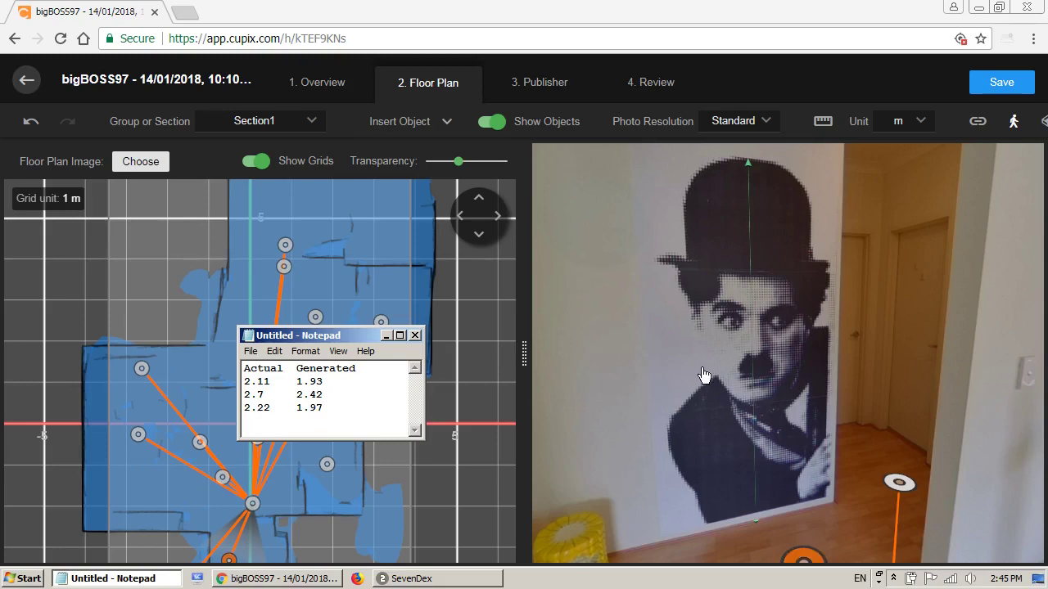
mouse_move(733, 356)
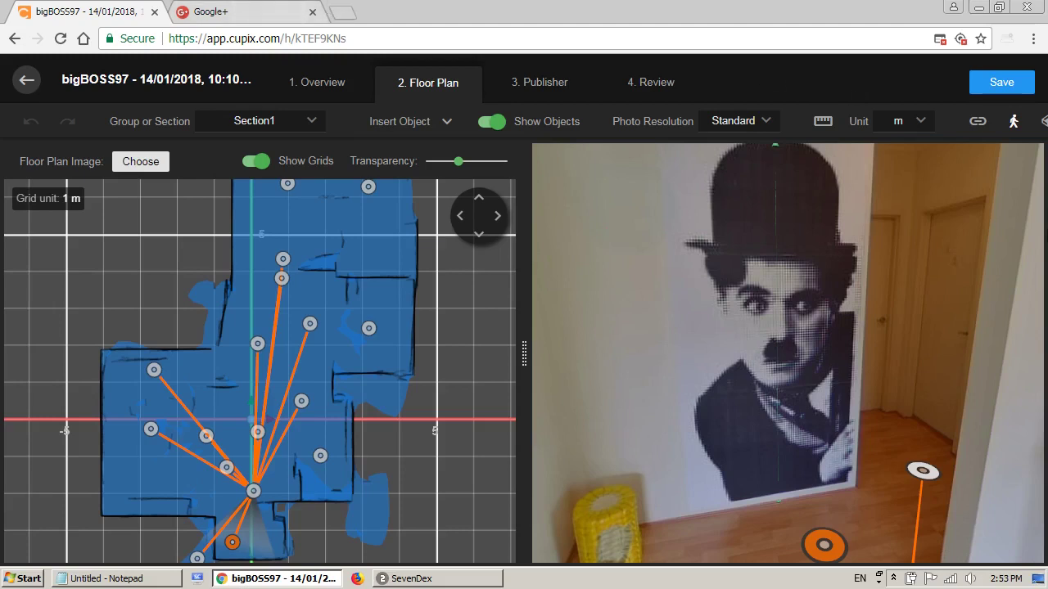
Open the project's Publisher stage
left_click(549, 82)
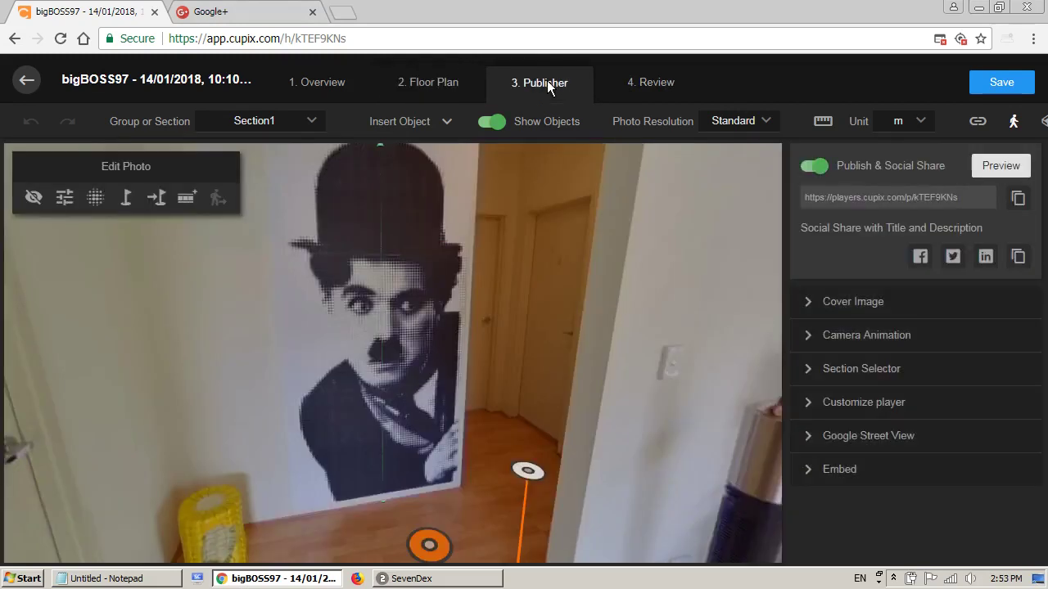
left_click(173, 20)
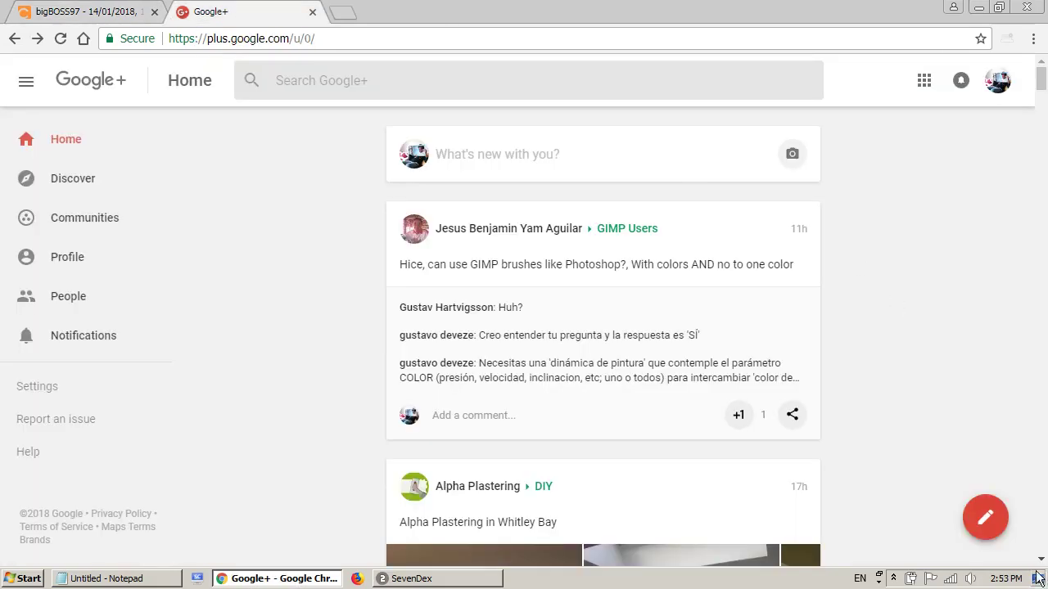
left_click(985, 517)
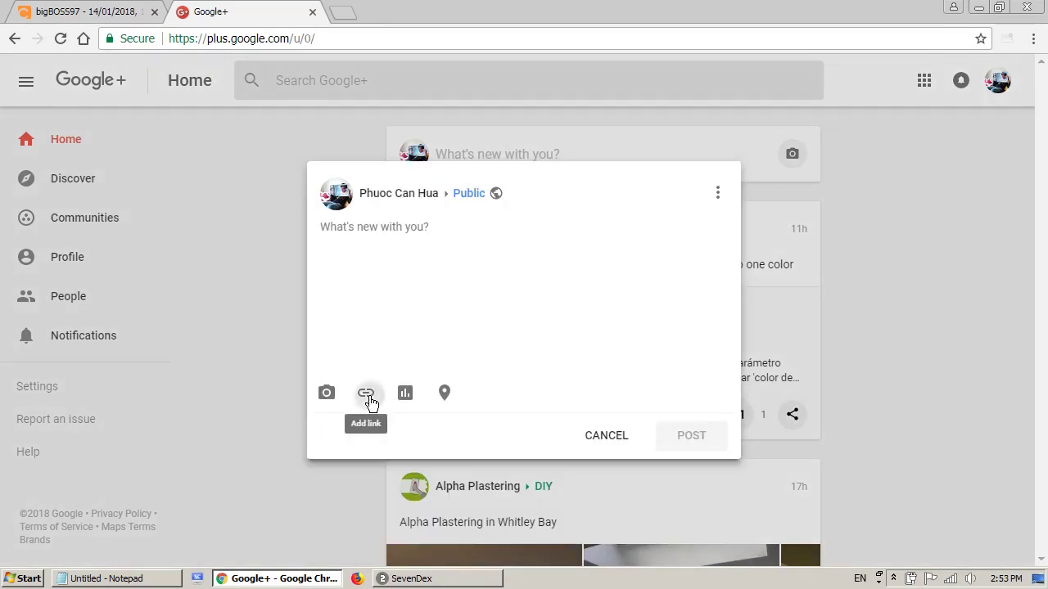
left_click(366, 393)
type("https://players.cupix.com/s/kTEF9KNs.html")
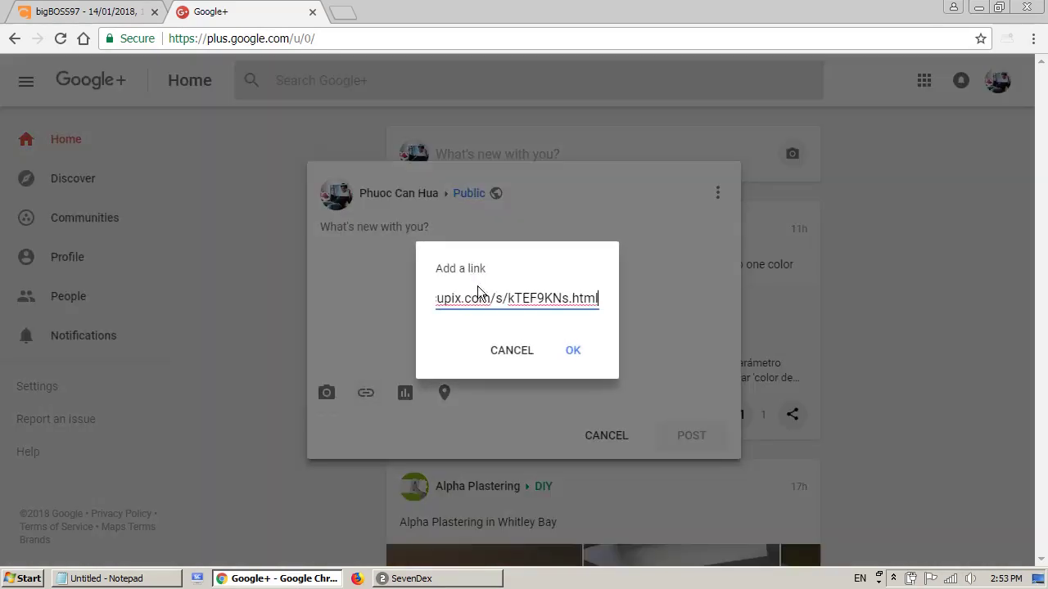
left_click(578, 351)
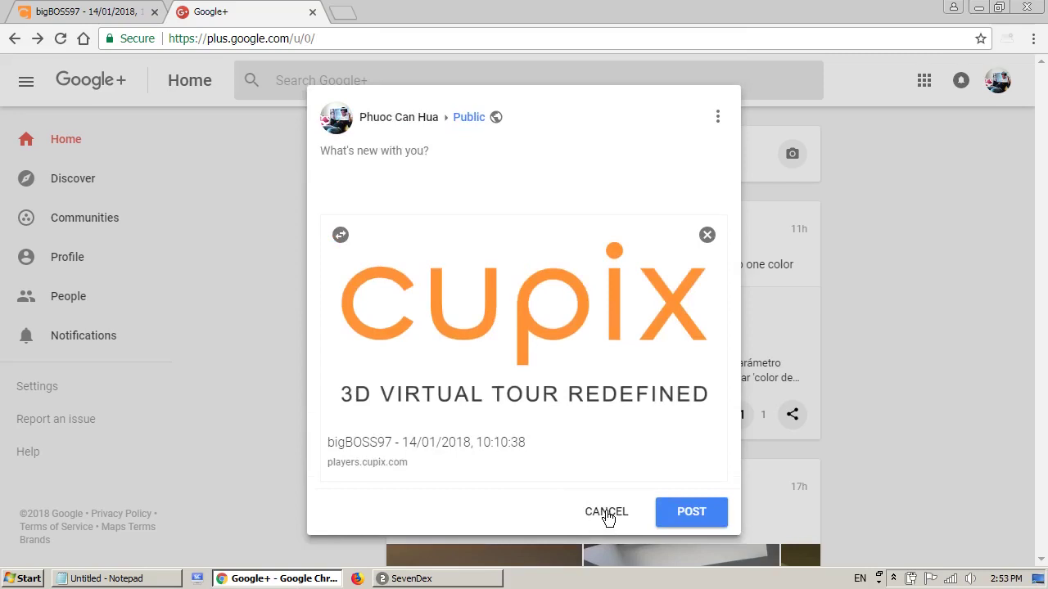
left_click(606, 514)
left_click(542, 327)
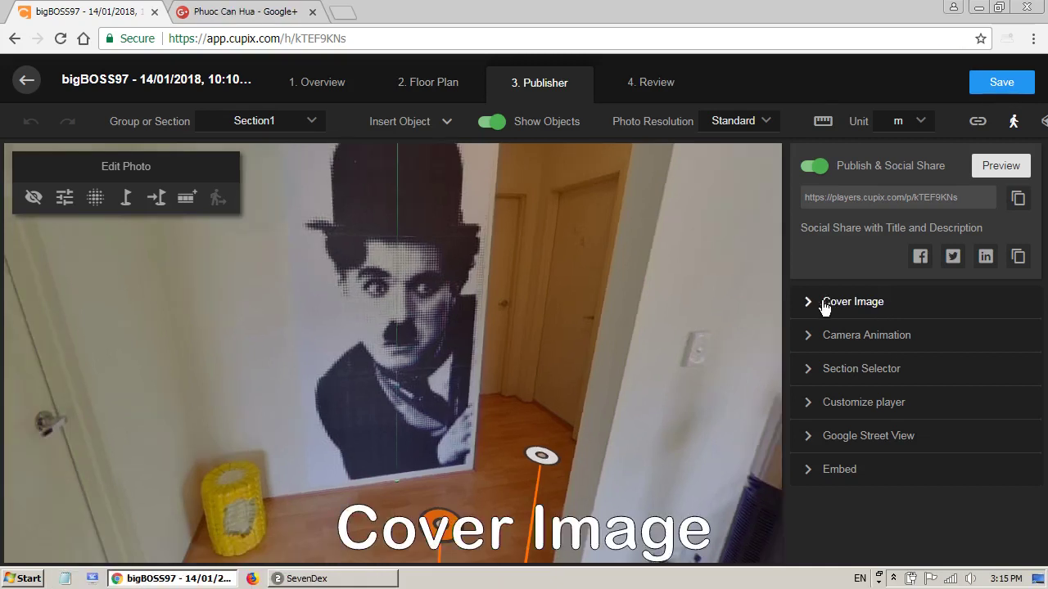
Capture a cover image from the living-room view showing the Chaplin mural, TV and window, and save the project
left_click(810, 303)
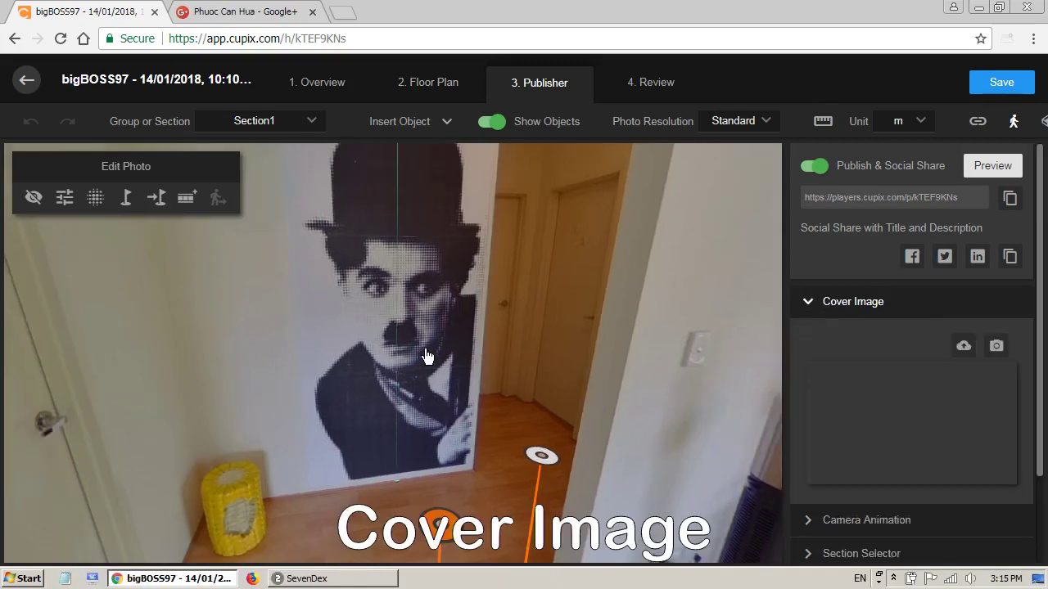
left_click_drag(292, 338, 460, 336)
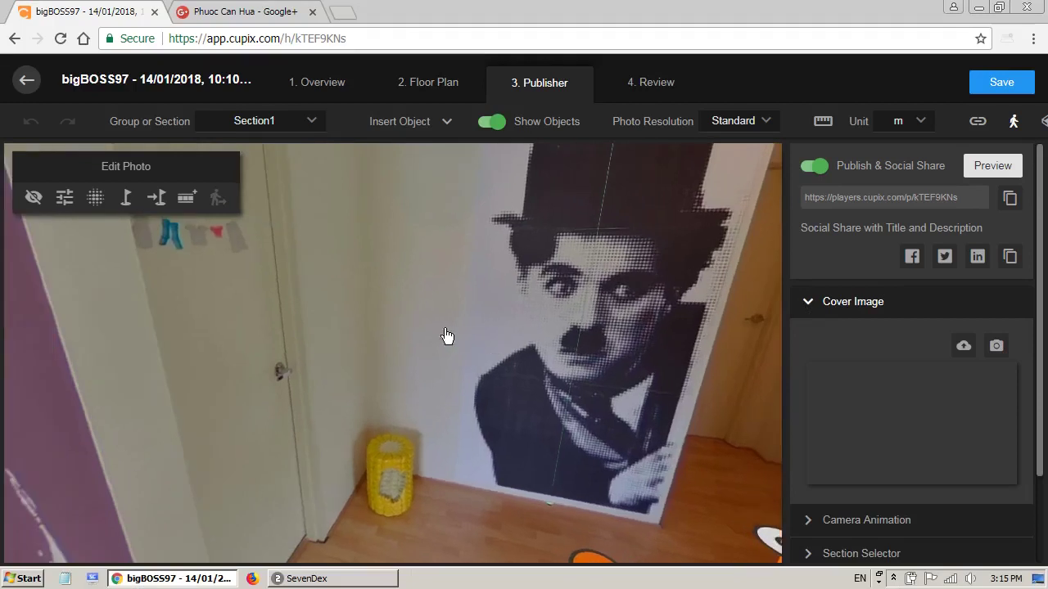
left_click(461, 335)
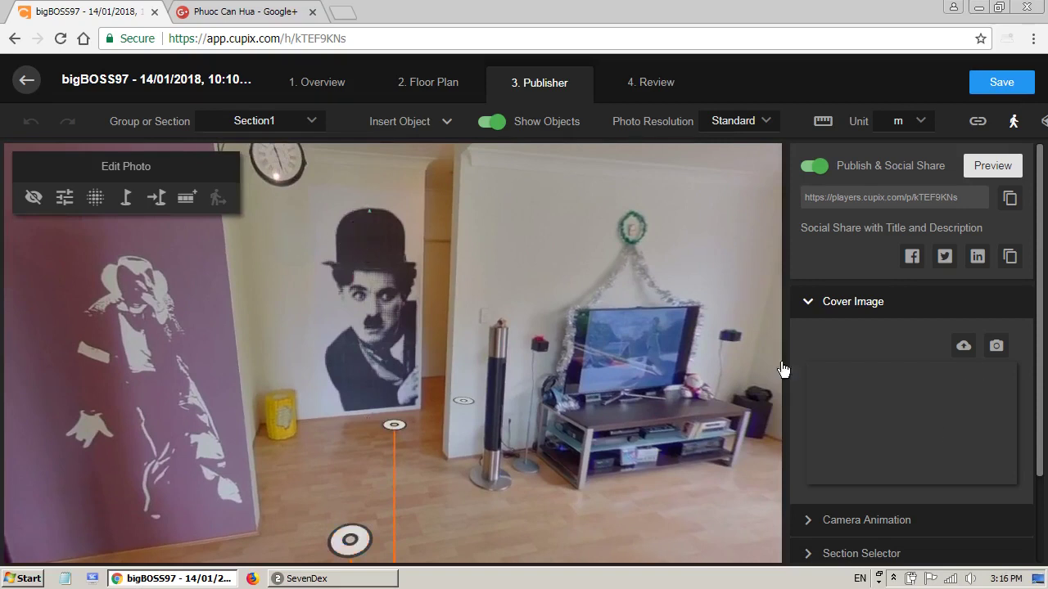
left_click(646, 361)
left_click_drag(522, 379, 517, 393)
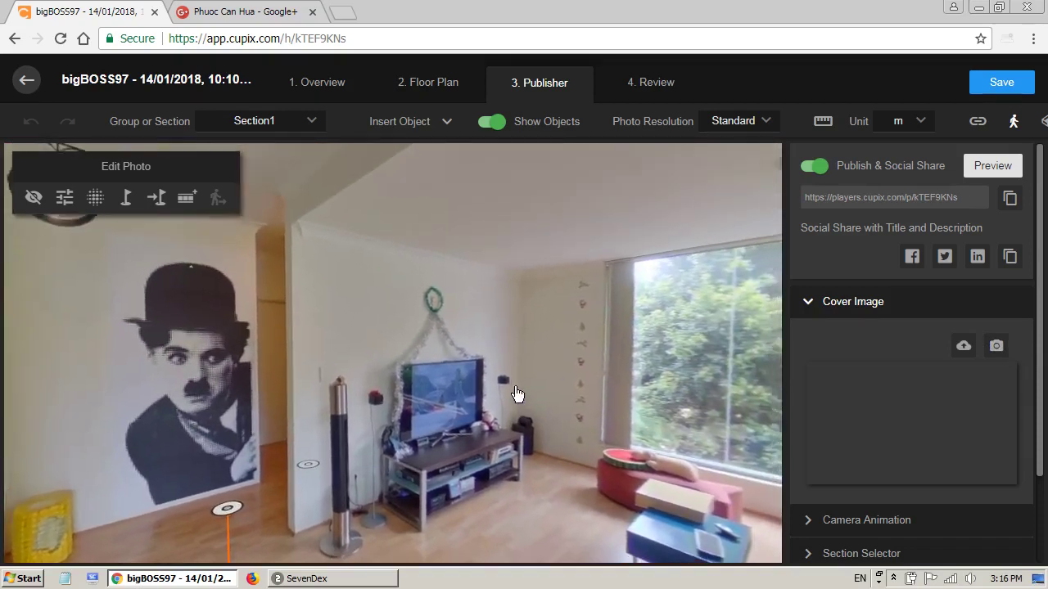
left_click(996, 347)
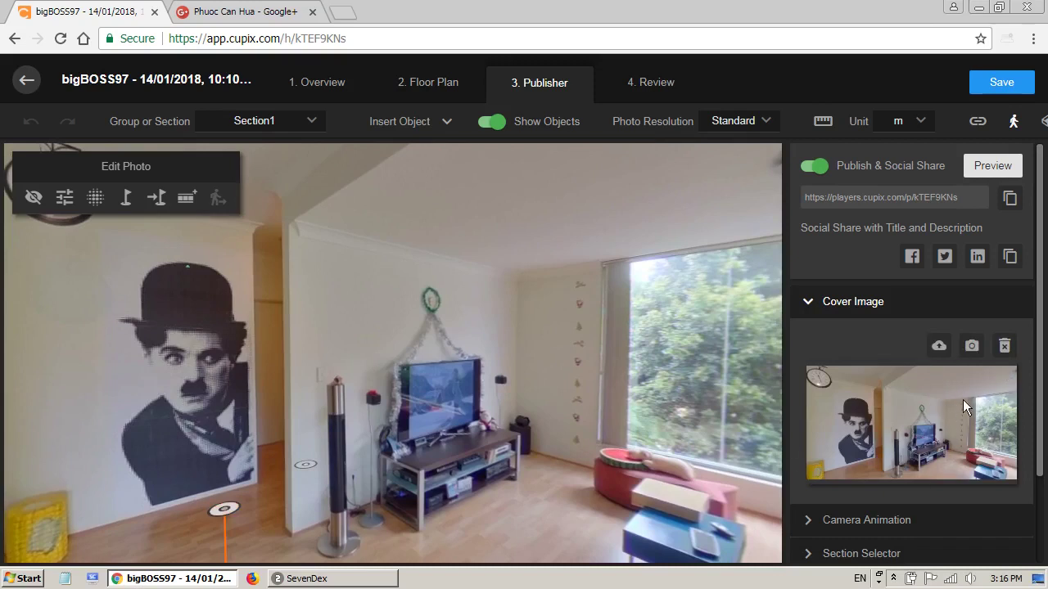
left_click(1005, 85)
Copy the published tour's link and attach it to a new Google+ post addressed to Small Camera Photography
left_click(1012, 204)
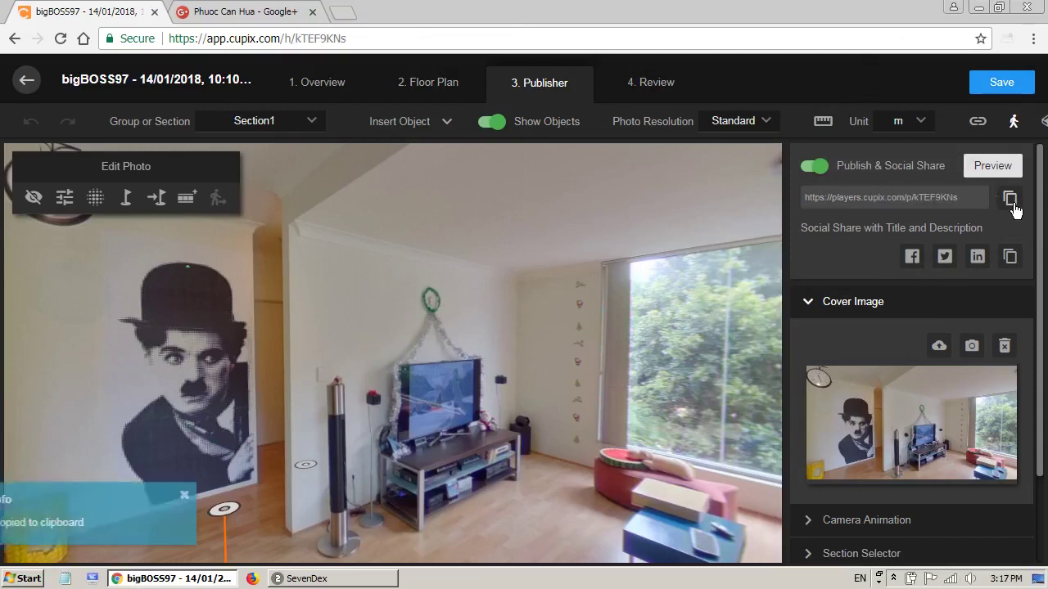
left_click(270, 16)
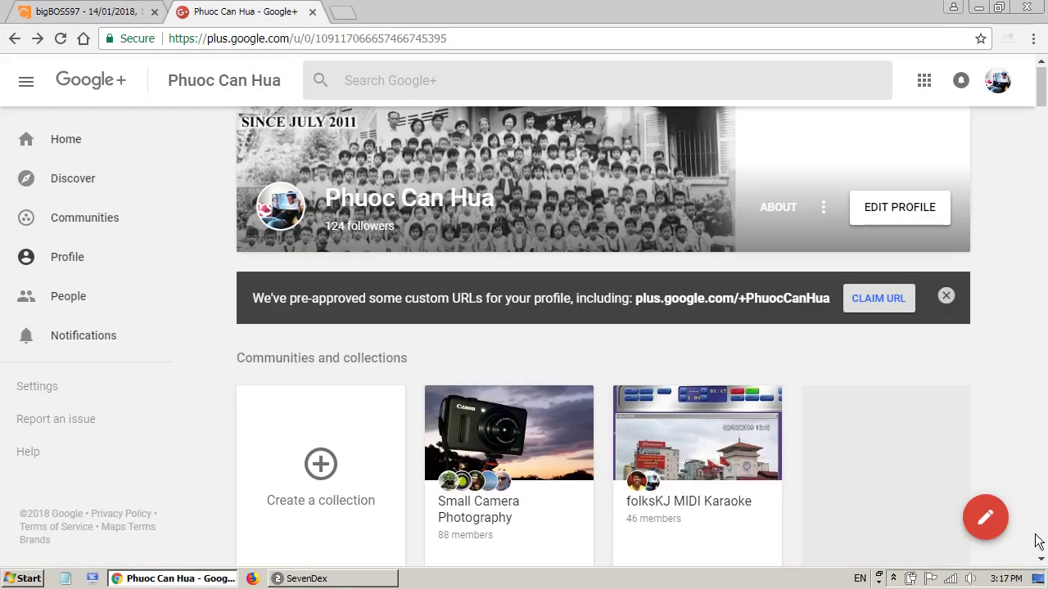
left_click(990, 521)
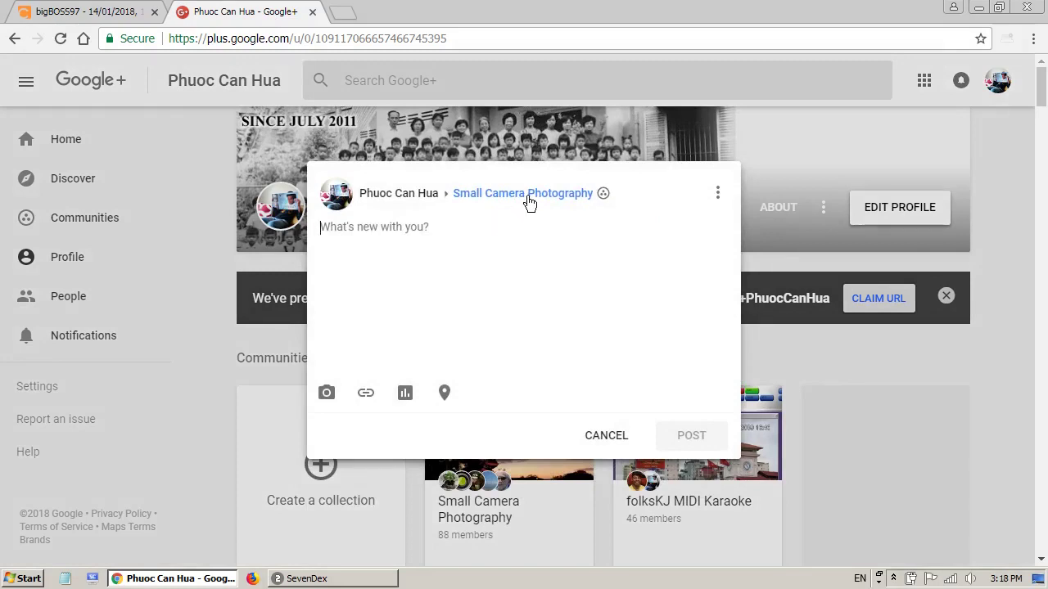
left_click(365, 393)
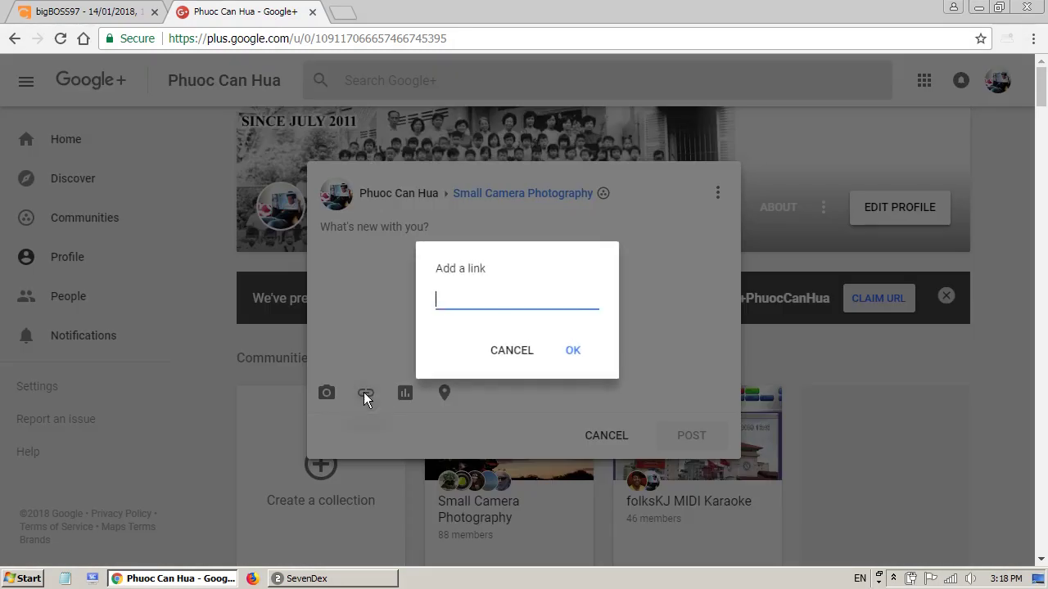
key("ctrl+v")
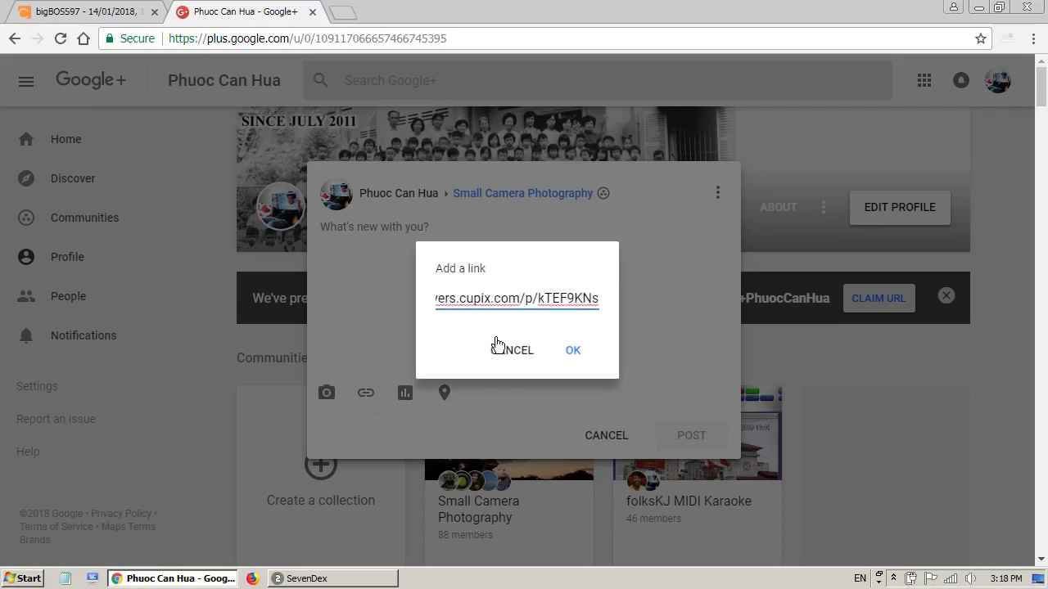
left_click(573, 350)
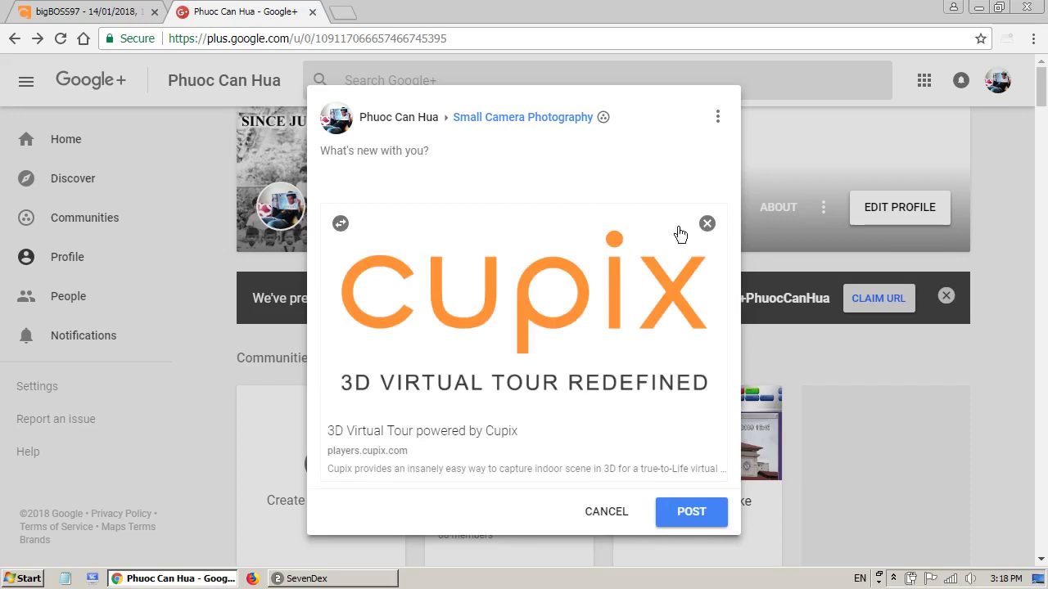
Switch back to the Cupix project and share the tour with its title and description on Facebook
left_click(65, 17)
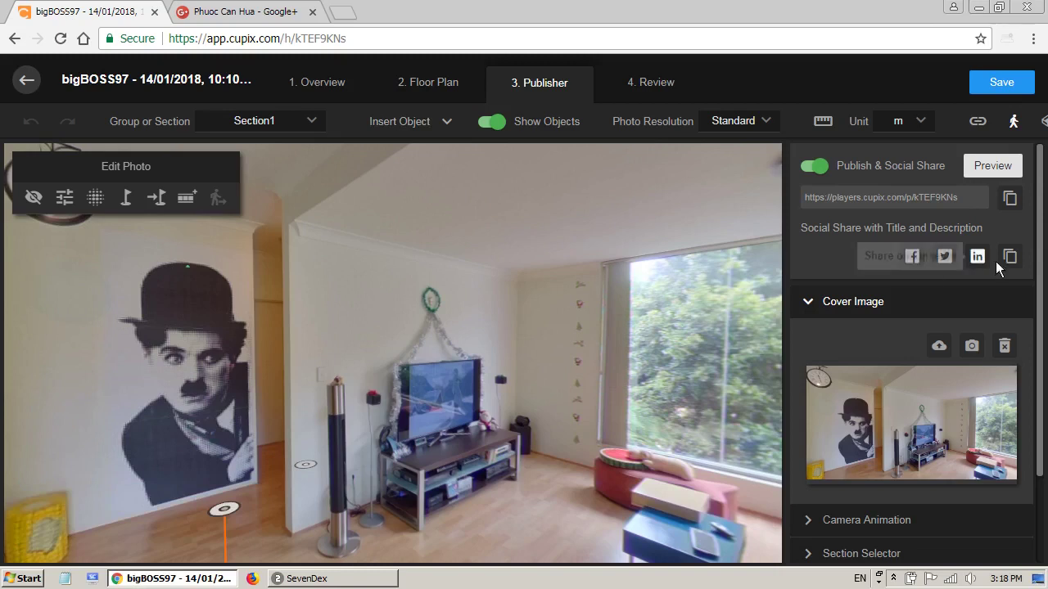
left_click(914, 258)
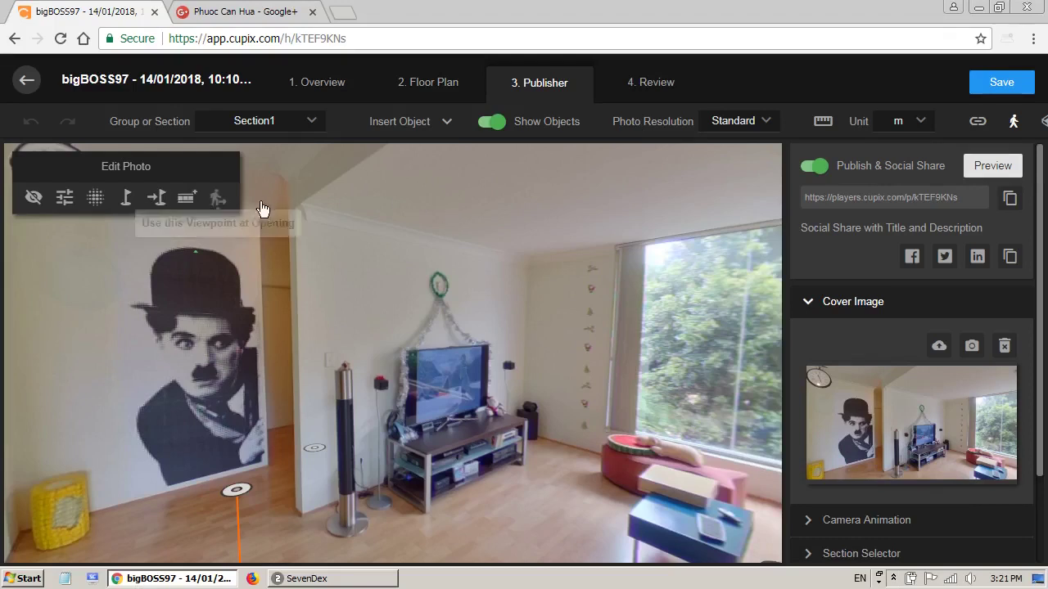
Preview the published tour, look around from its opening balcony viewpoint, and close the preview
left_click(999, 168)
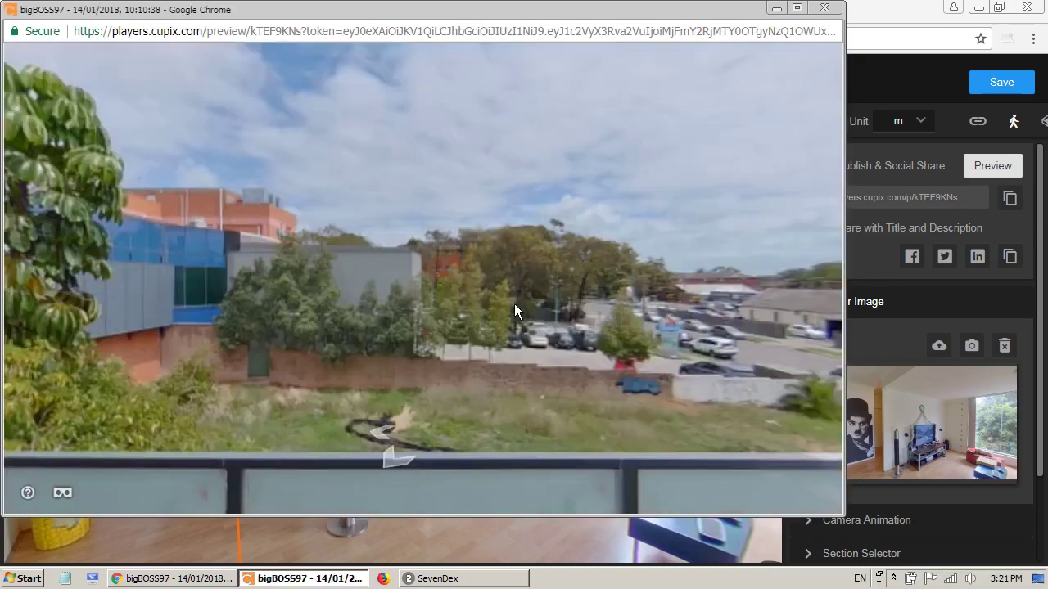
left_click_drag(577, 295, 276, 276)
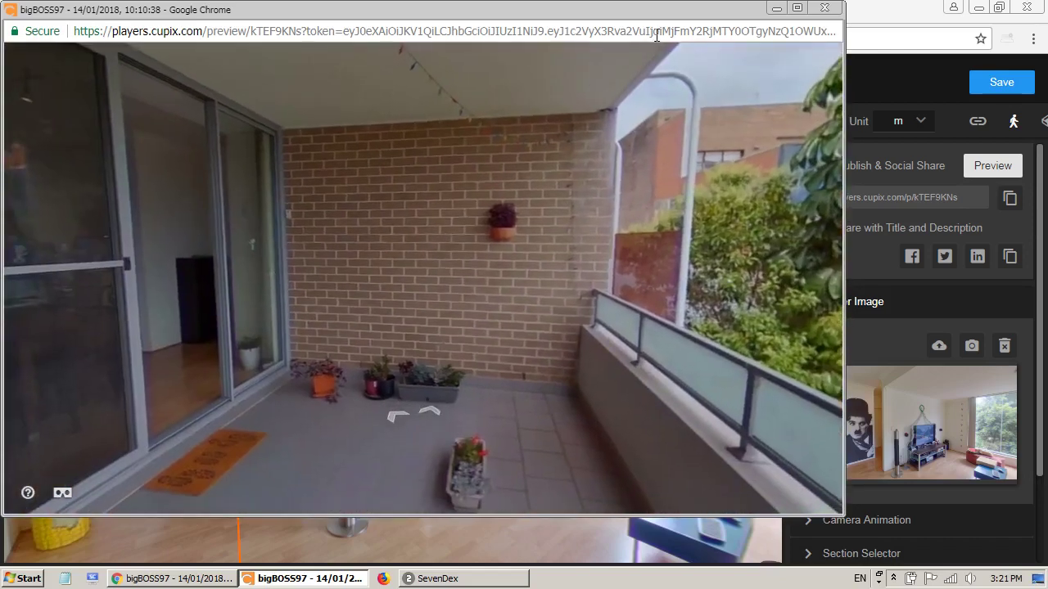
left_click(825, 7)
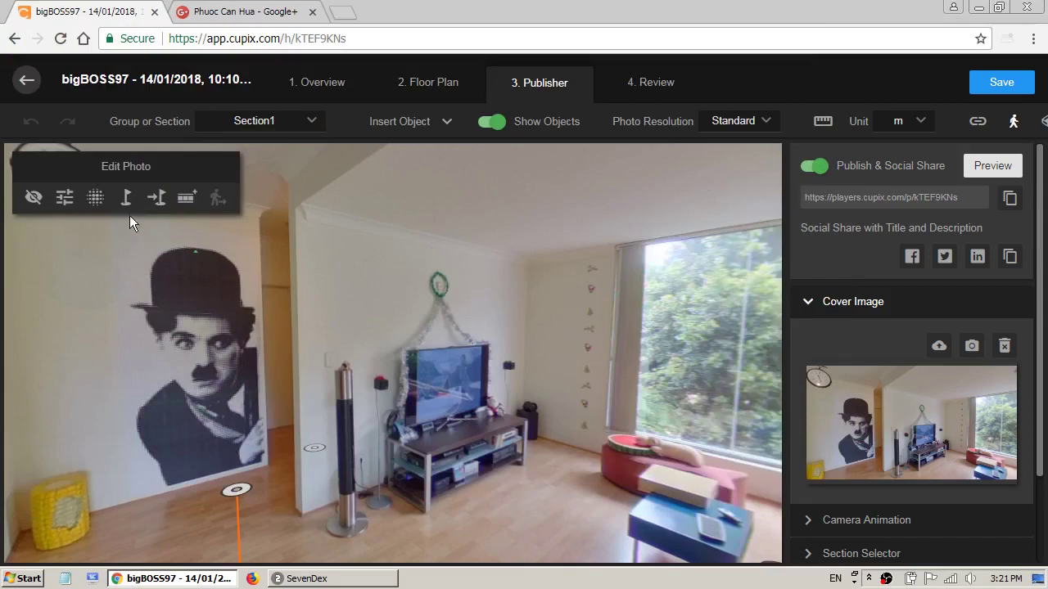
Go to the living-room photo beside the bar stools, face the bar and balcony doors, and set it as the tour's entry photo
left_click(275, 331)
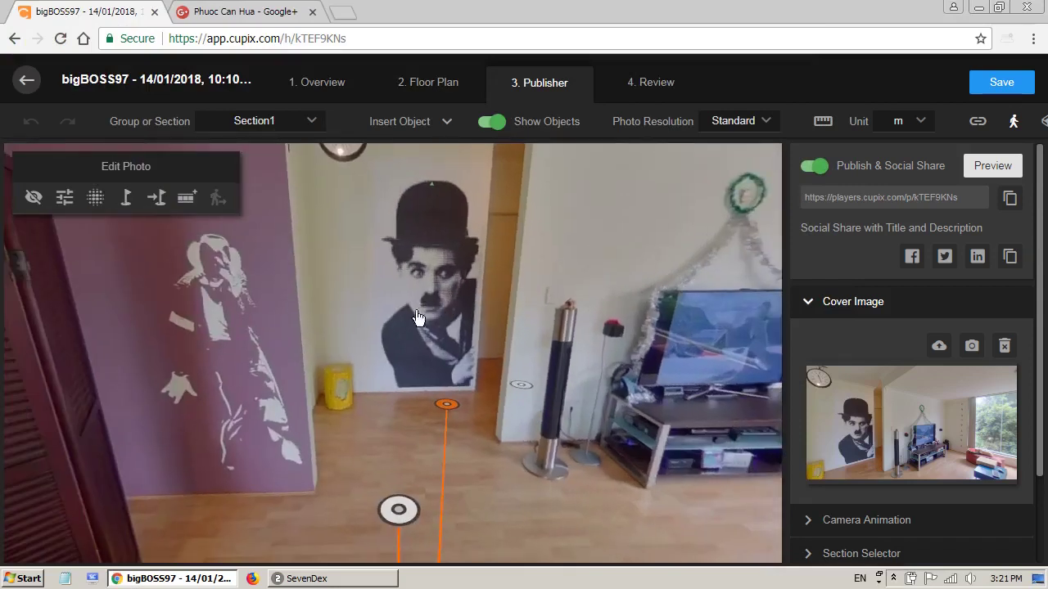
left_click_drag(450, 347, 316, 335)
left_click_drag(642, 342, 185, 324)
left_click_drag(414, 307, 240, 335)
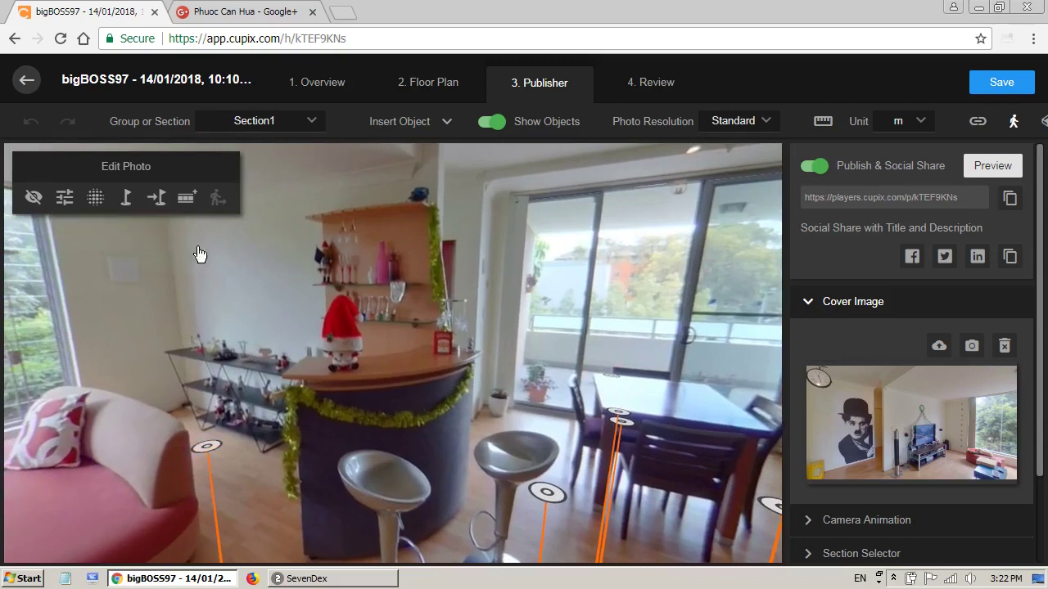
left_click(127, 201)
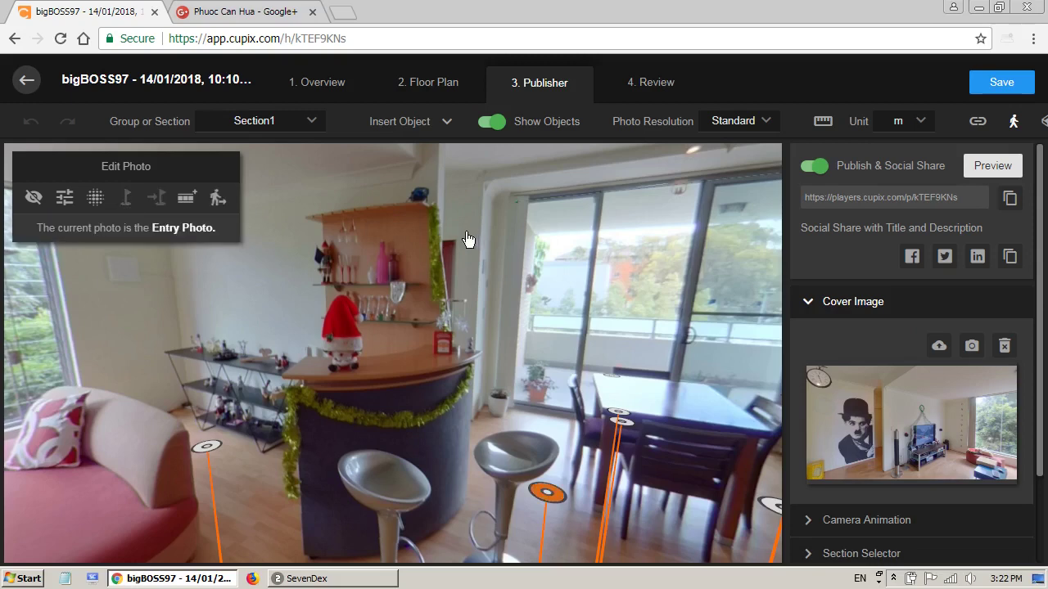
Move to the photo by the balcony door, return to the entry photo with Go to Entry Photo, and look toward the bar
left_click_drag(568, 327, 306, 303)
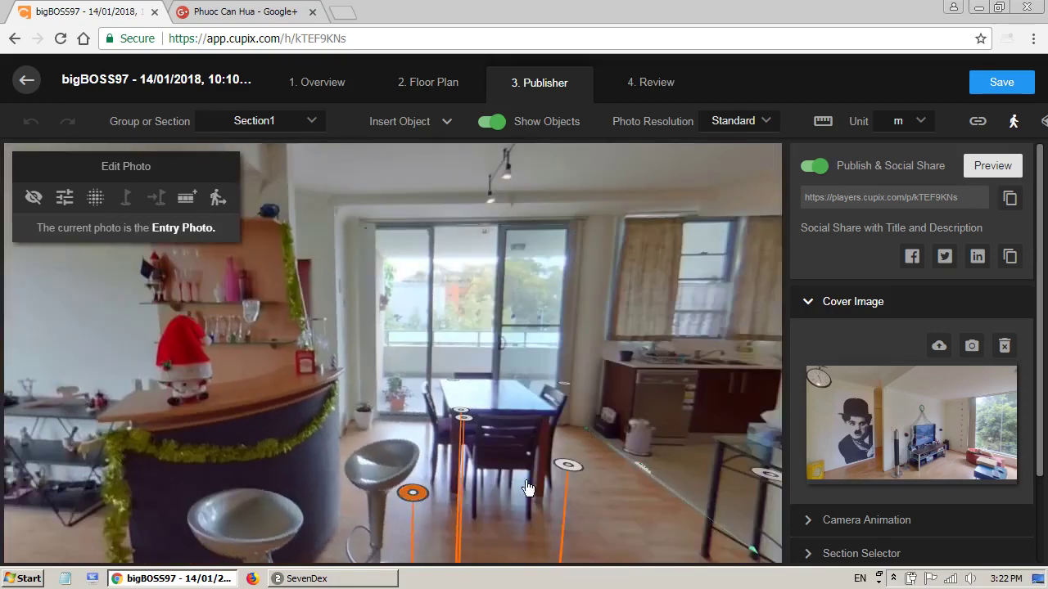
left_click(568, 470)
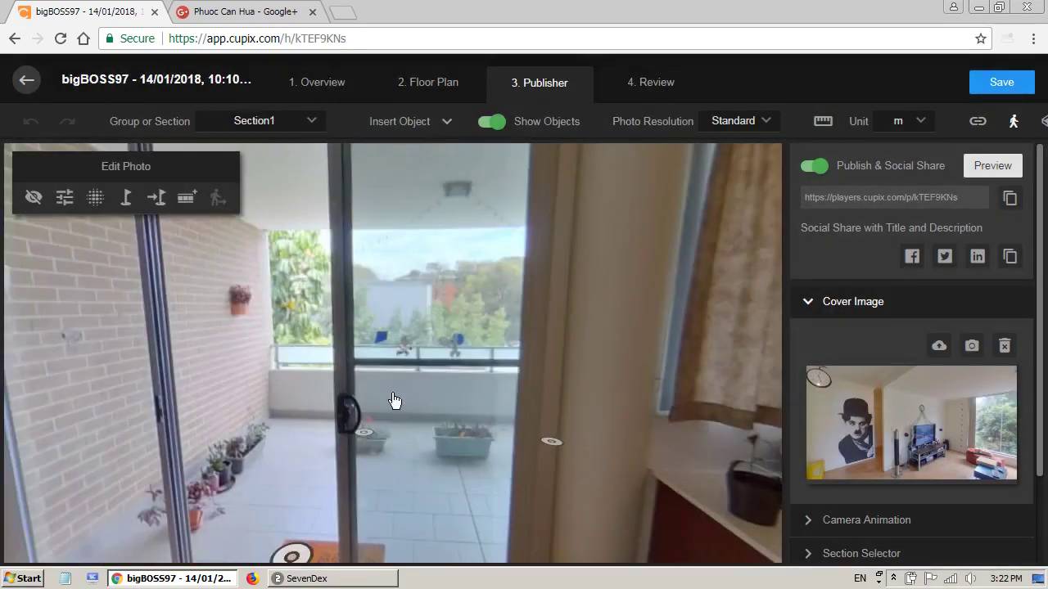
left_click_drag(393, 393, 544, 375)
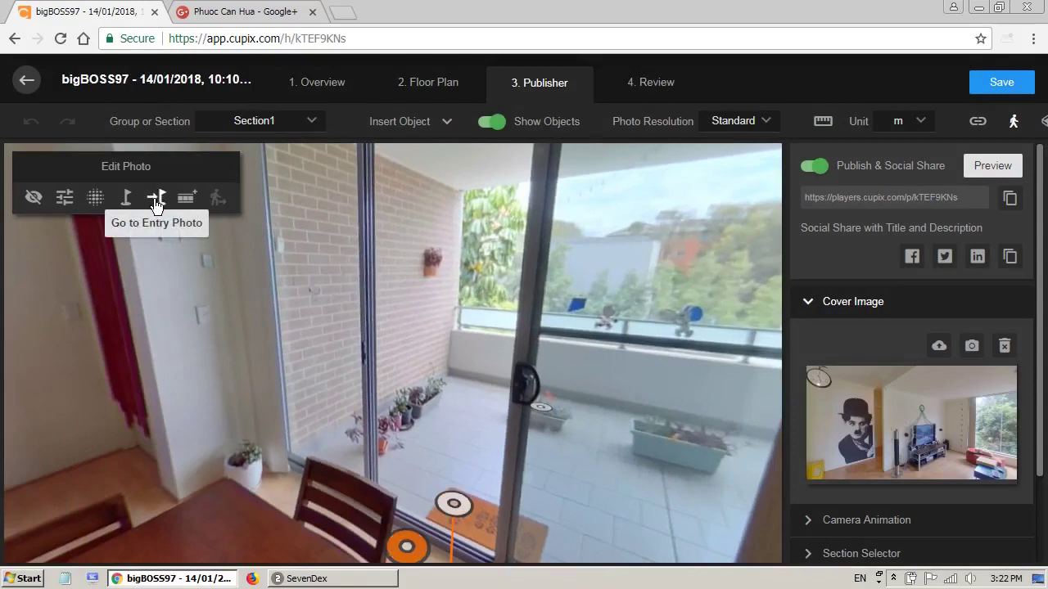
left_click(157, 202)
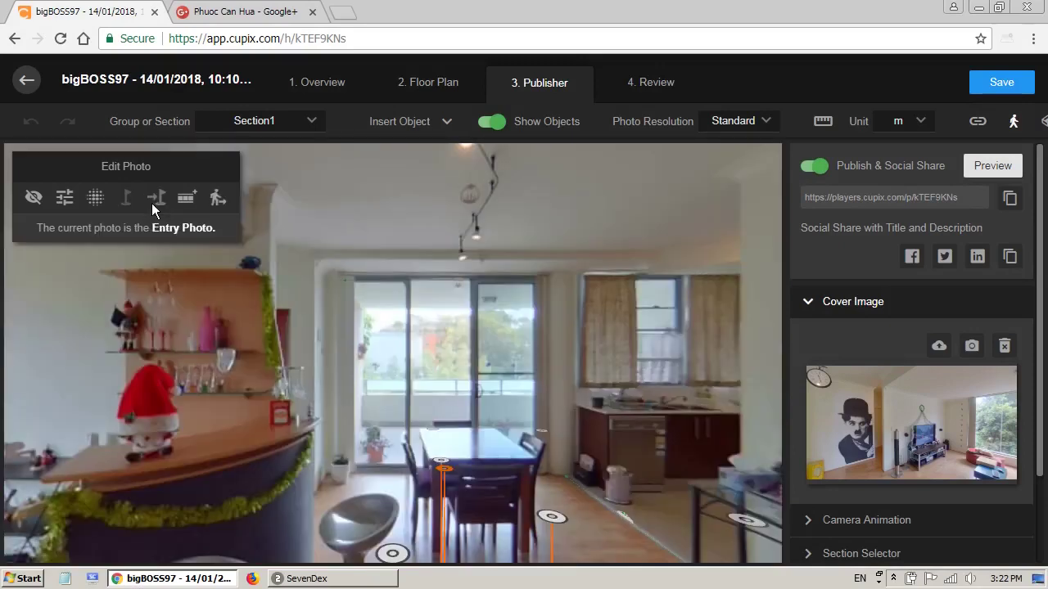
left_click_drag(166, 304, 349, 311)
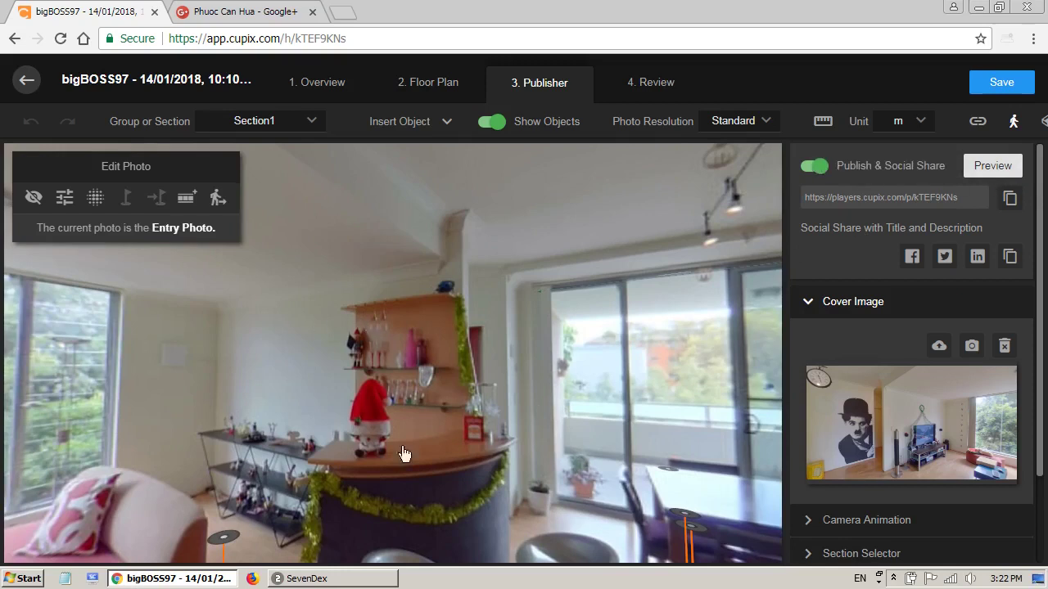
Save the project with its new entry photo, then preview the tour and look around the bar and dining area from its opening viewpoint
left_click(994, 167)
left_click(999, 84)
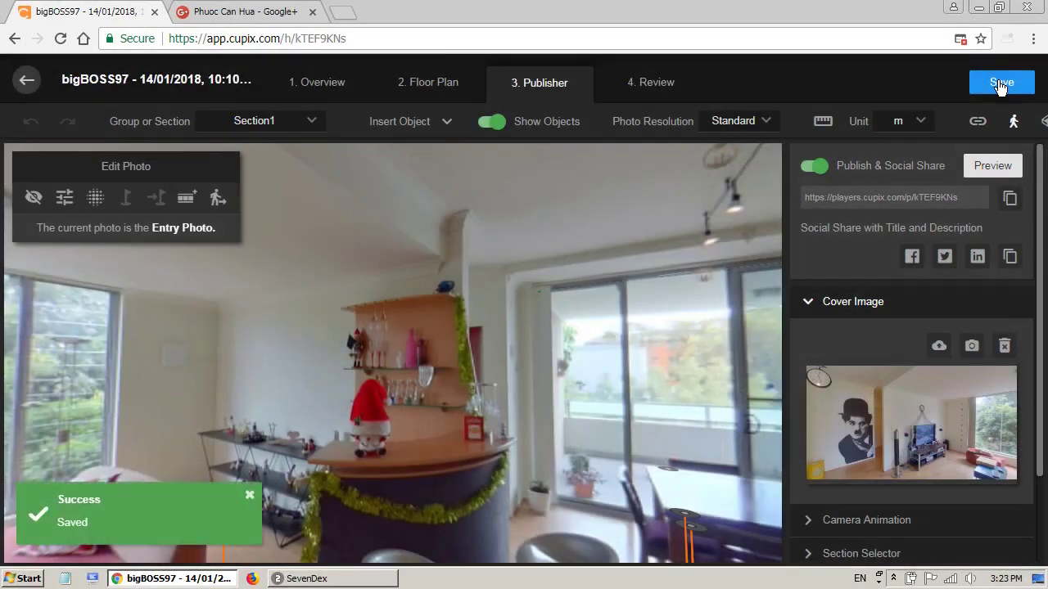
left_click(989, 166)
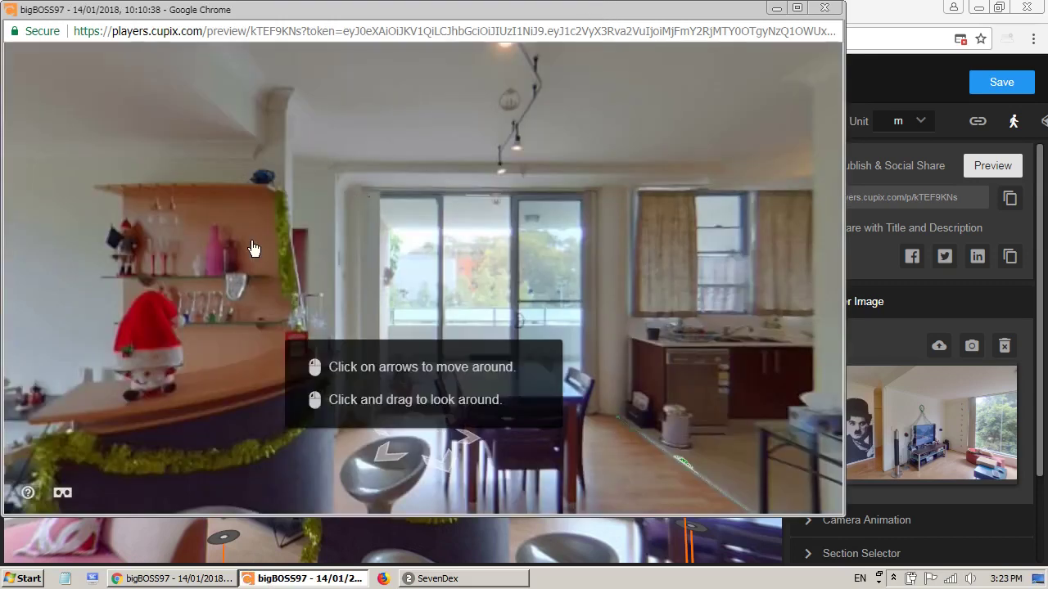
left_click_drag(264, 243, 519, 221)
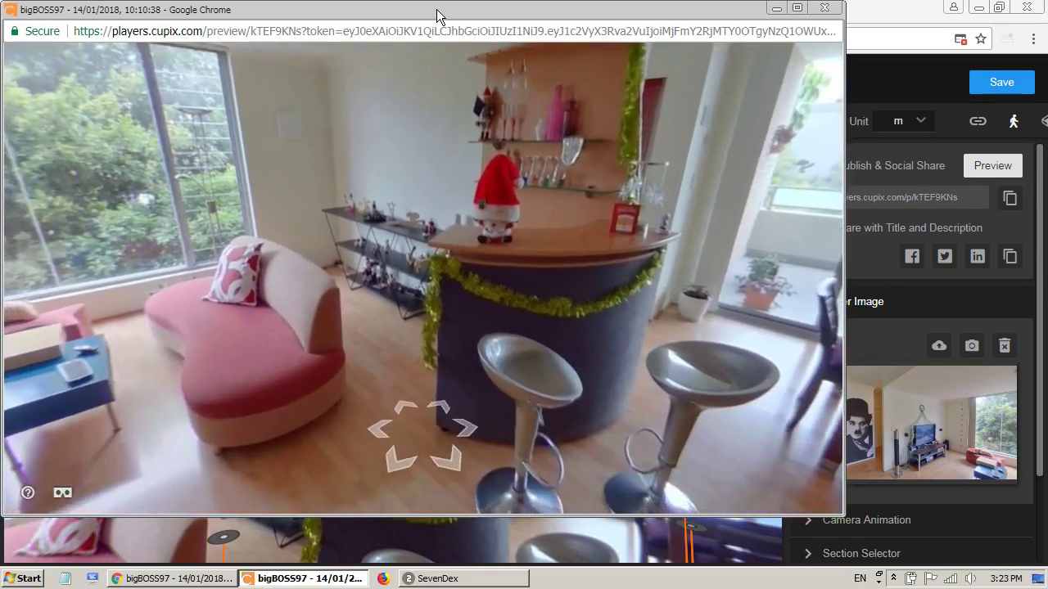
left_click_drag(437, 9, 441, 10)
left_click(709, 243)
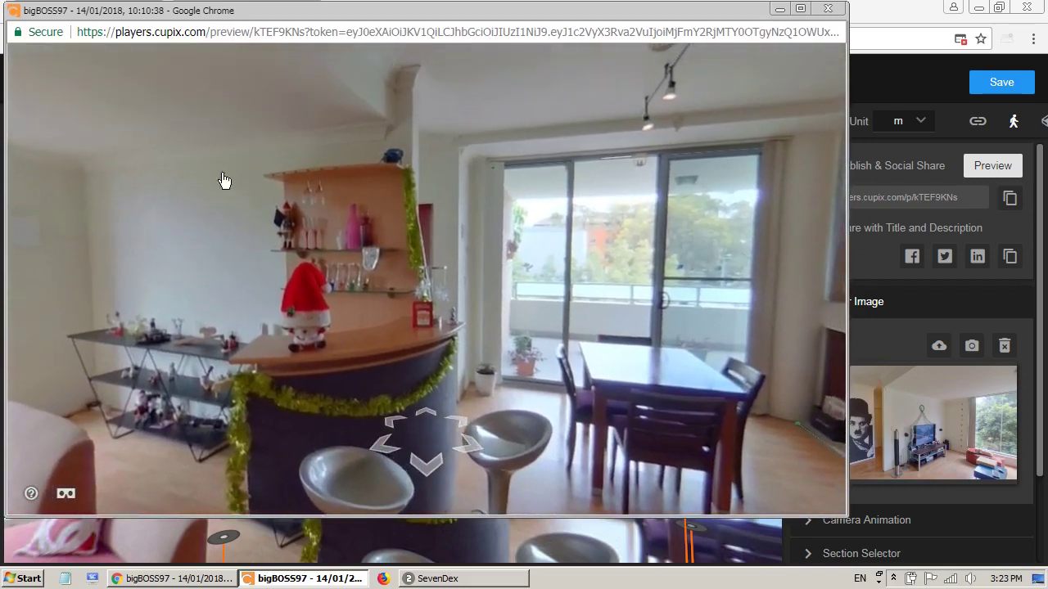
left_click_drag(443, 223, 292, 212)
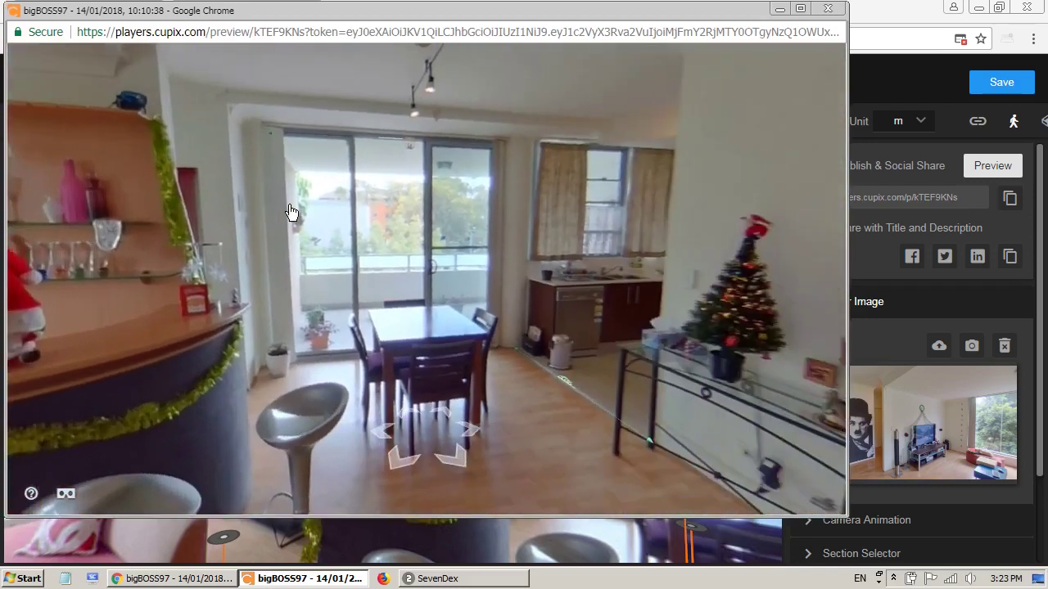